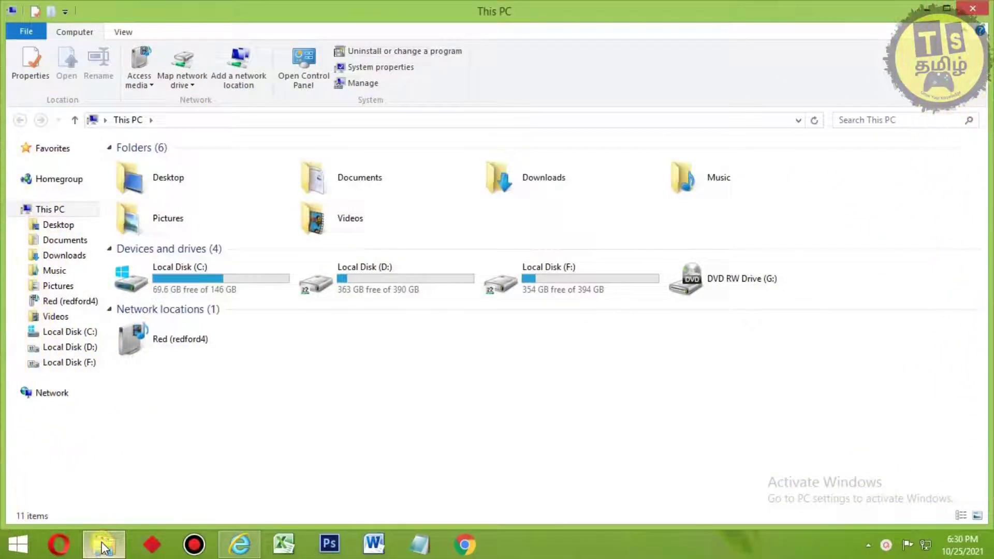
Open the management console for This PC, maximize it and show Disk Management
{"action": "left_click", "coordinate": [203, 286]}
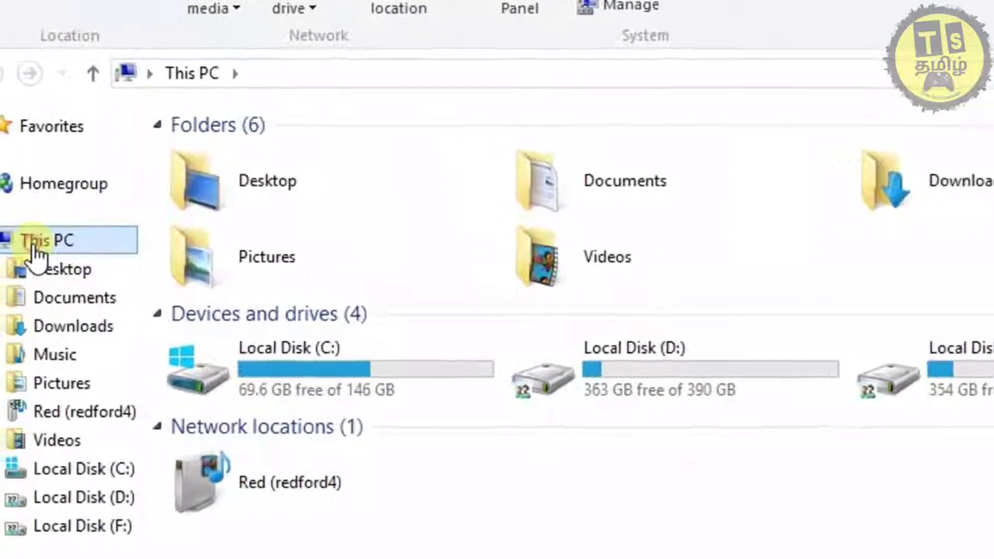
{"action": "right_click", "coordinate": [34, 252]}
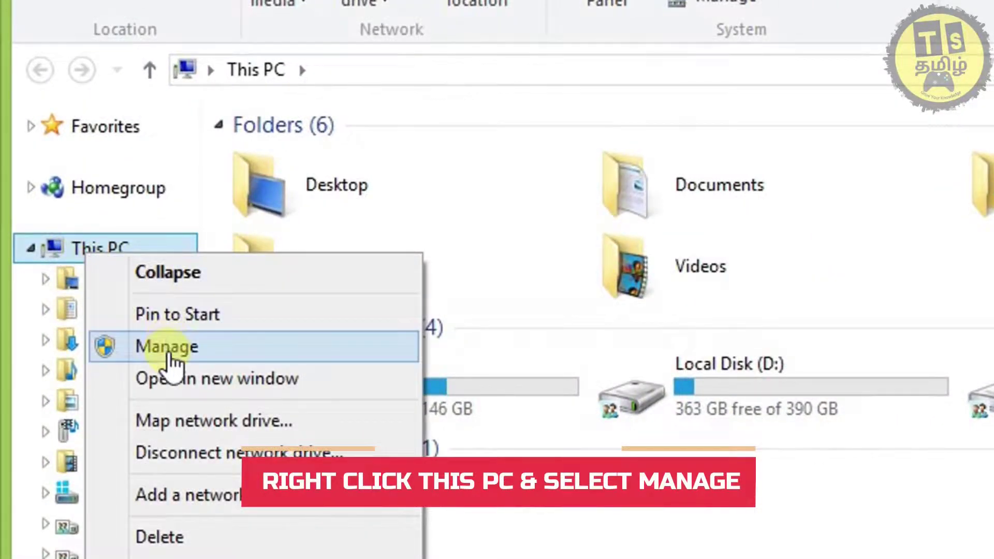
{"action": "left_click", "coordinate": [167, 346]}
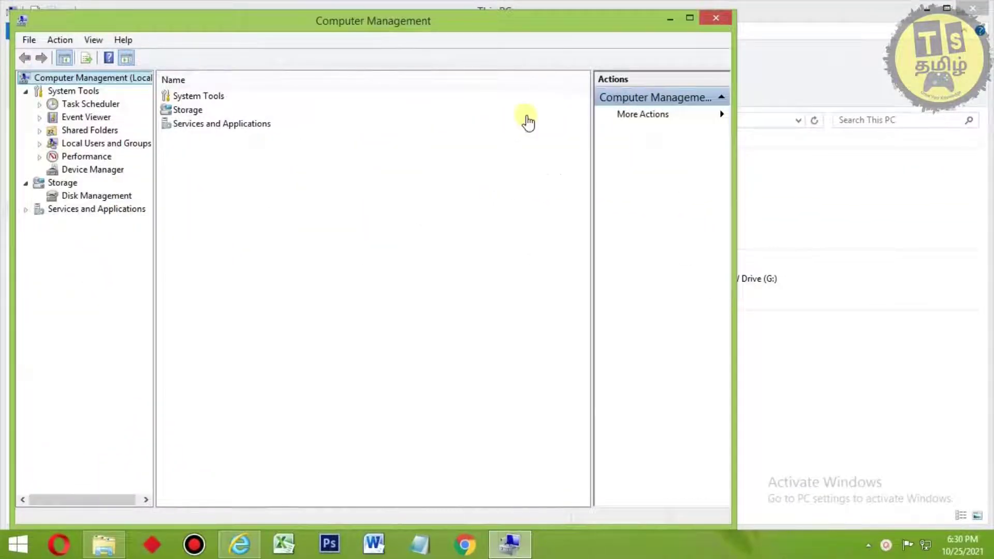
{"action": "left_click", "coordinate": [689, 19]}
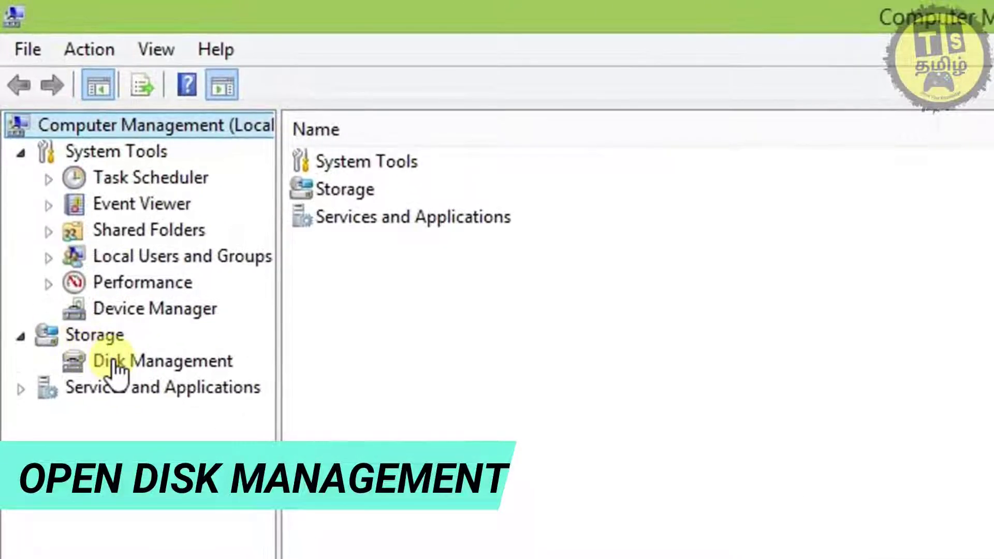
{"action": "left_click", "coordinate": [115, 368]}
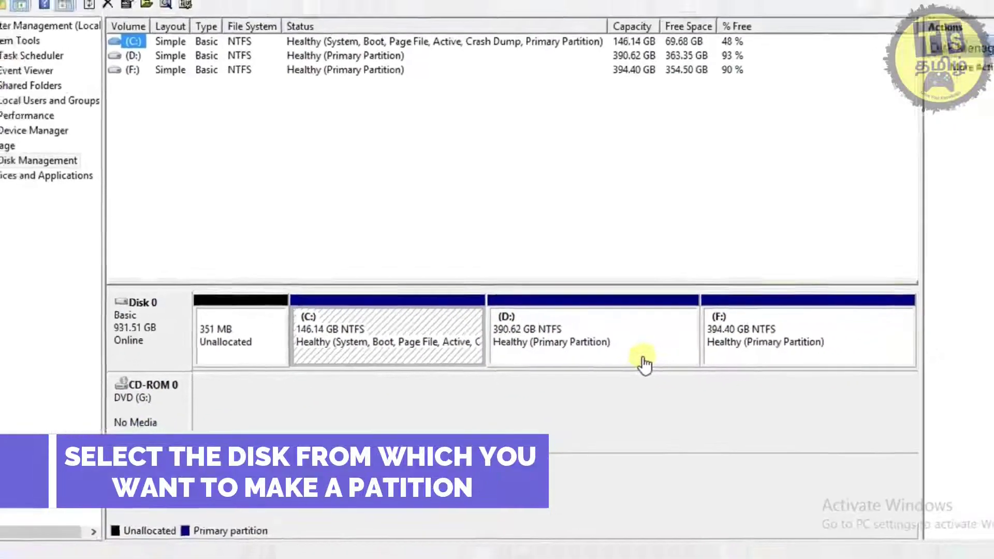
Shrink the D: volume by 100000 MB
{"action": "left_click", "coordinate": [645, 363]}
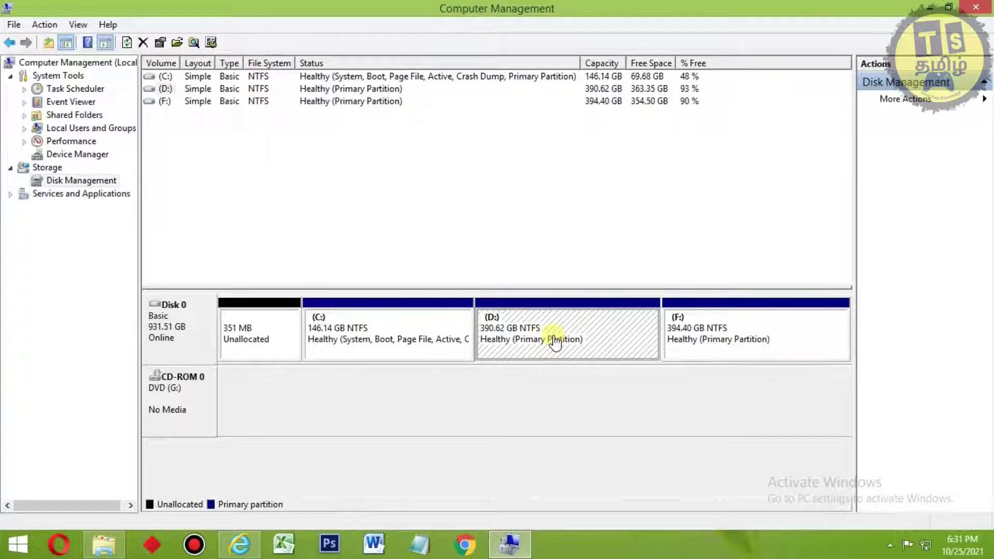
{"action": "right_click", "coordinate": [564, 341]}
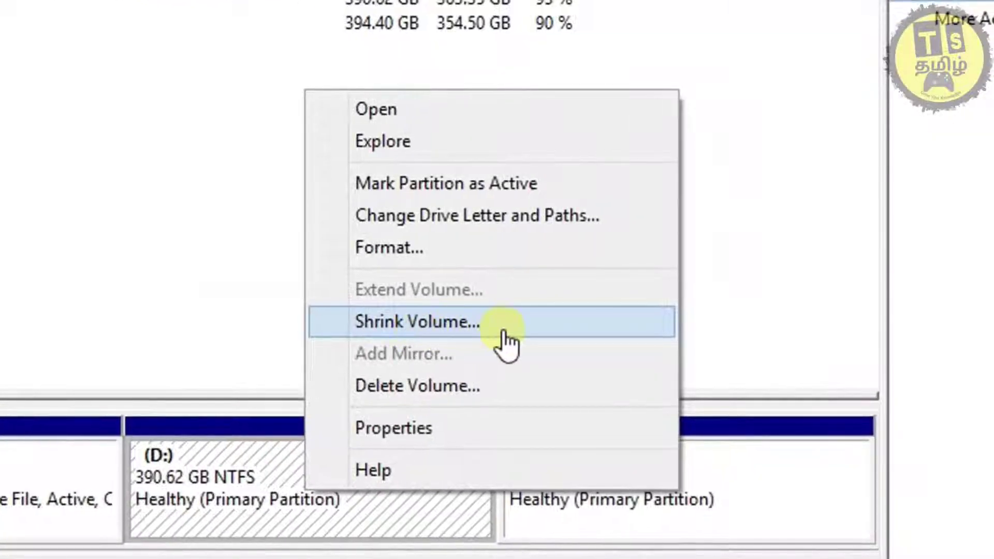
{"action": "left_click", "coordinate": [484, 340]}
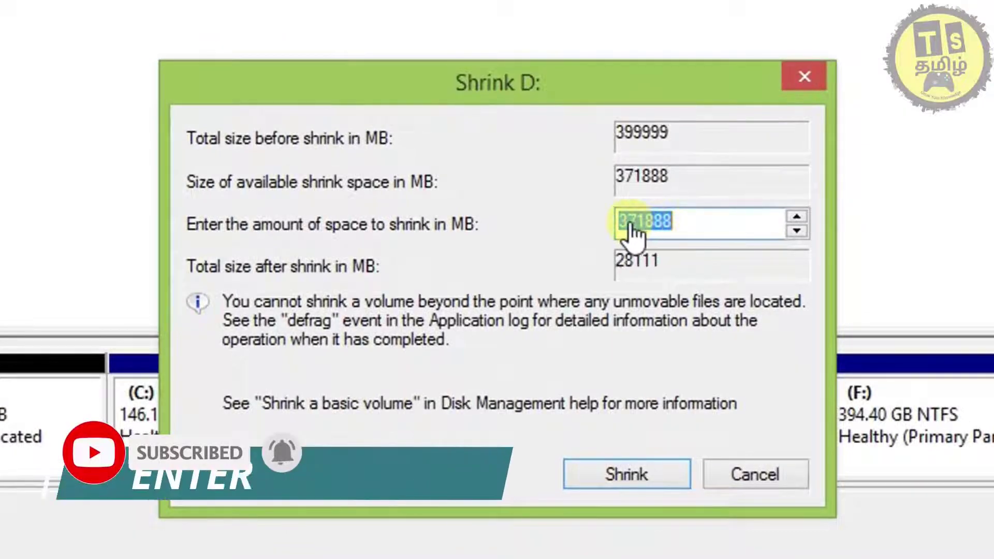
{"action": "left_click", "coordinate": [639, 229]}
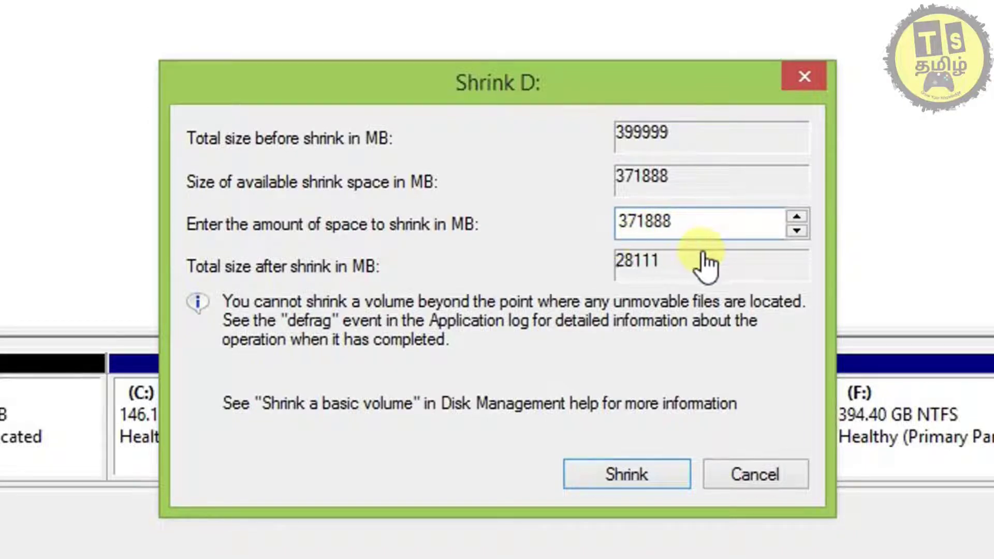
{"action": "key", "text": "BackSpace"}
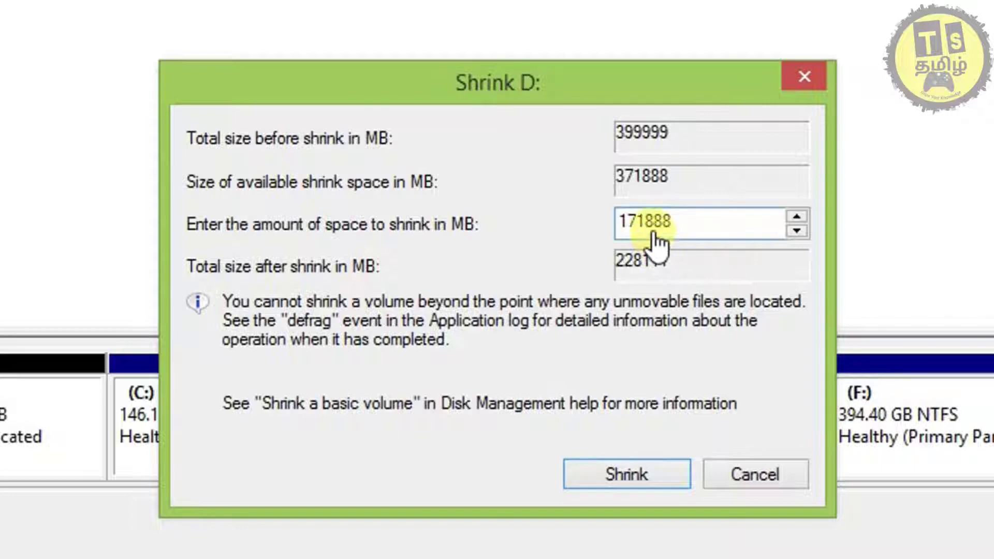
{"action": "left_click_drag", "start_coordinate": [635, 223], "coordinate": [688, 230]}
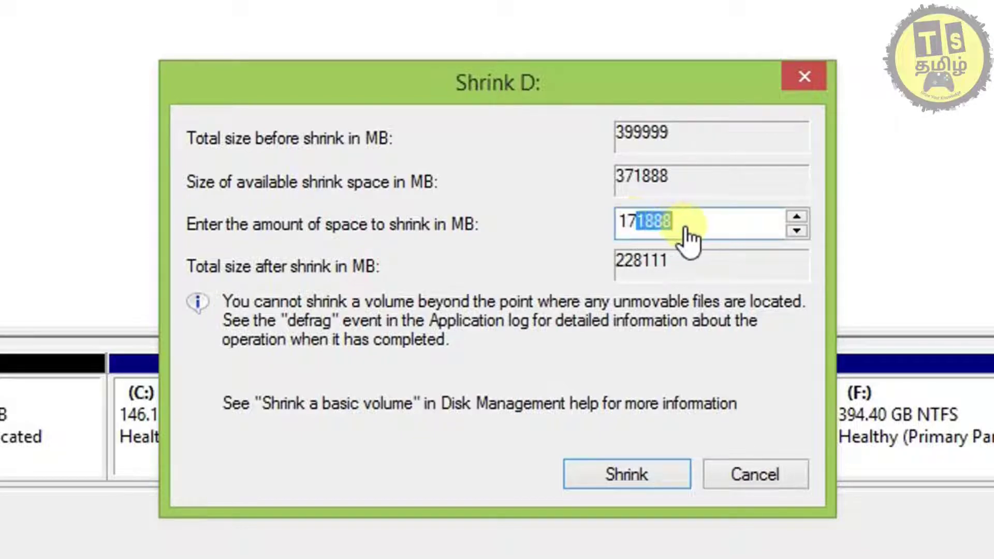
{"action": "key", "text": "BackSpace"}
{"action": "key", "text": "BackSpace"}
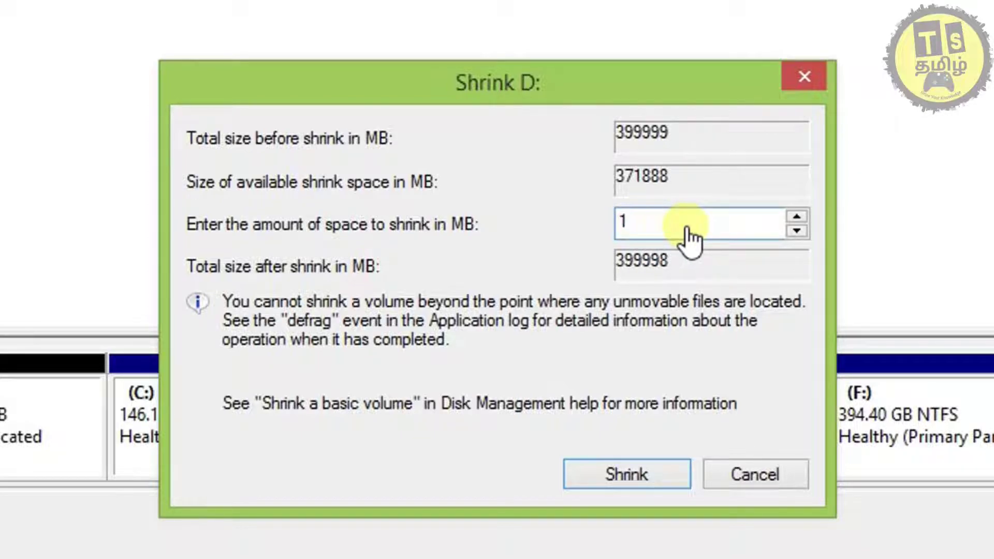
{"action": "type", "text": "00000"}
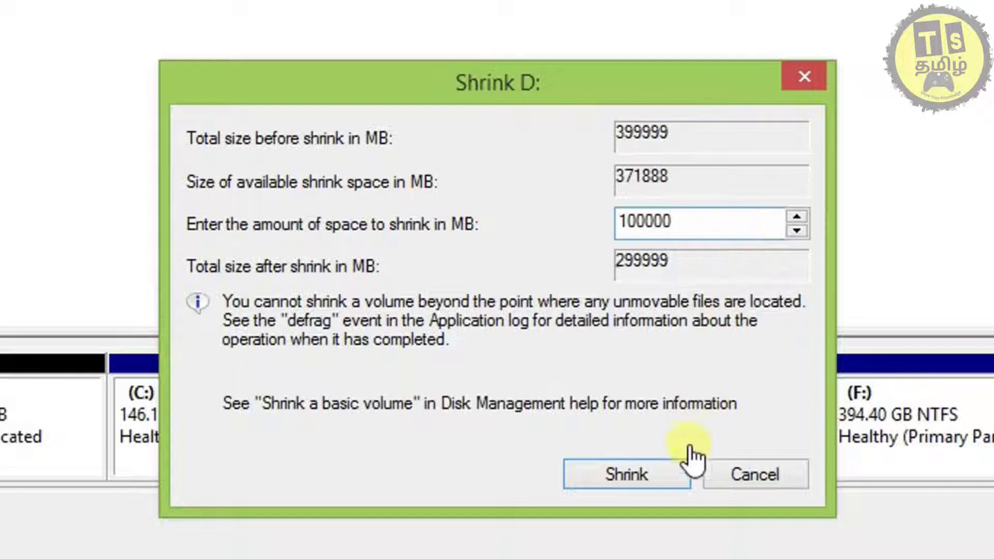
{"action": "left_click", "coordinate": [660, 481]}
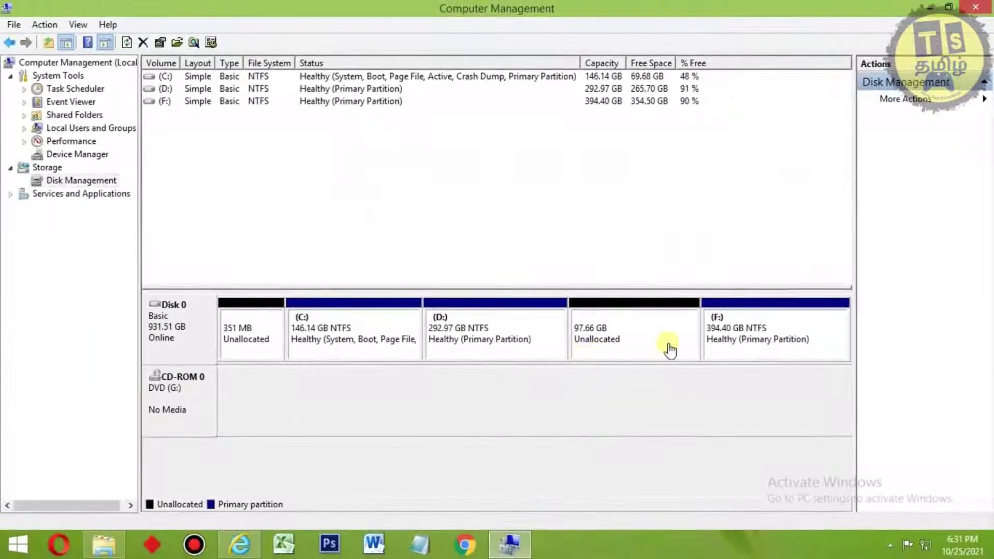
Start a new simple volume in the unallocated space beside D:, keeping the default size, and choose drive letter Z
{"action": "right_click", "coordinate": [598, 352]}
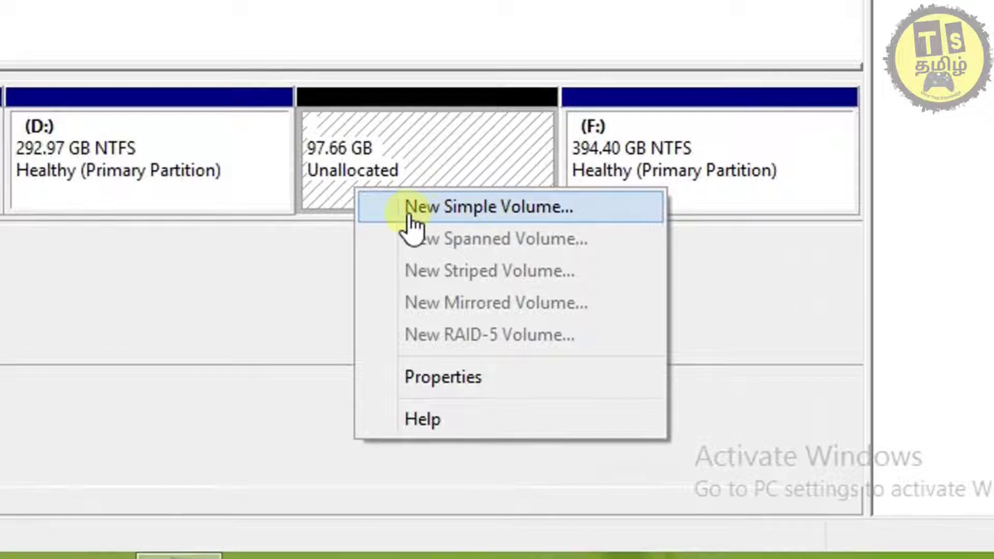
{"action": "left_click", "coordinate": [432, 212]}
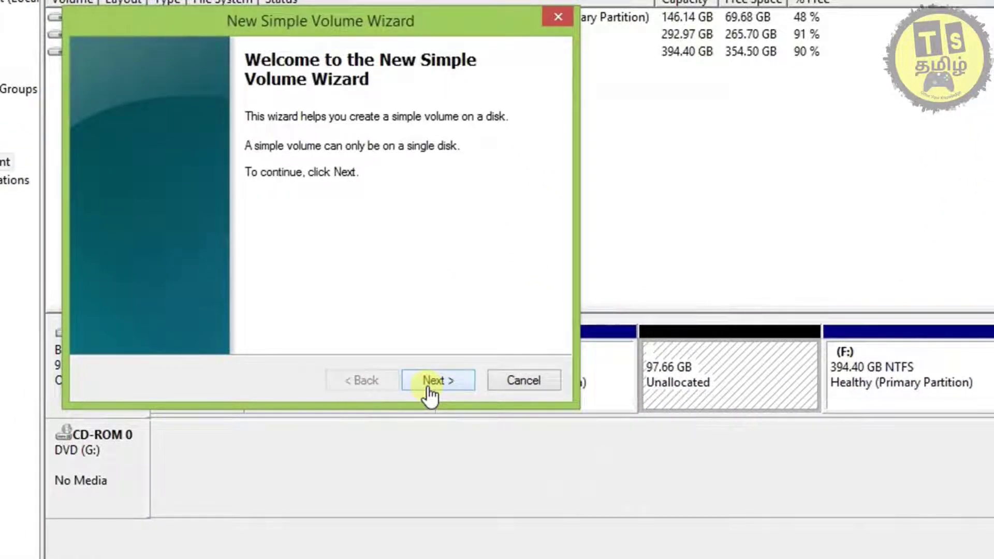
{"action": "left_click", "coordinate": [428, 387]}
{"action": "left_click", "coordinate": [429, 387]}
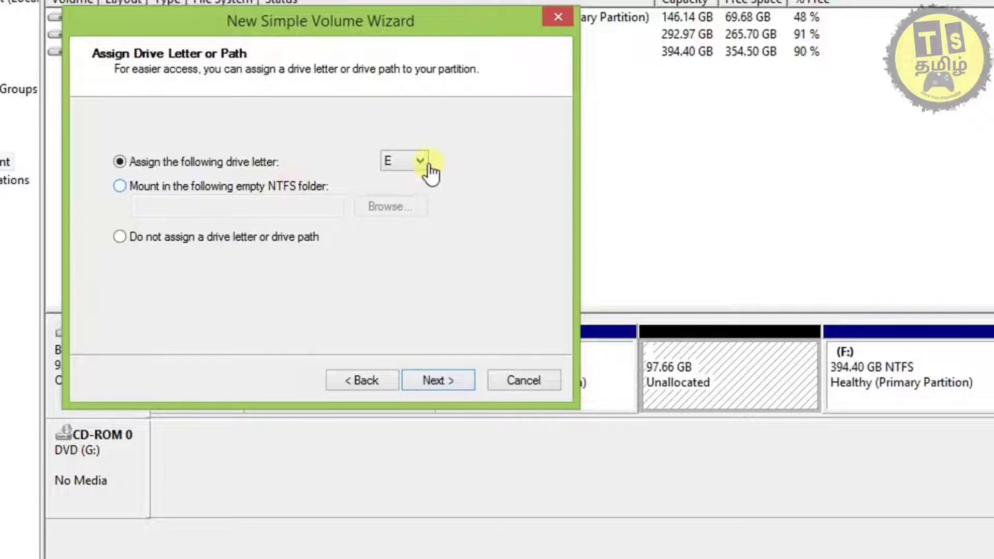
{"action": "left_click", "coordinate": [420, 161]}
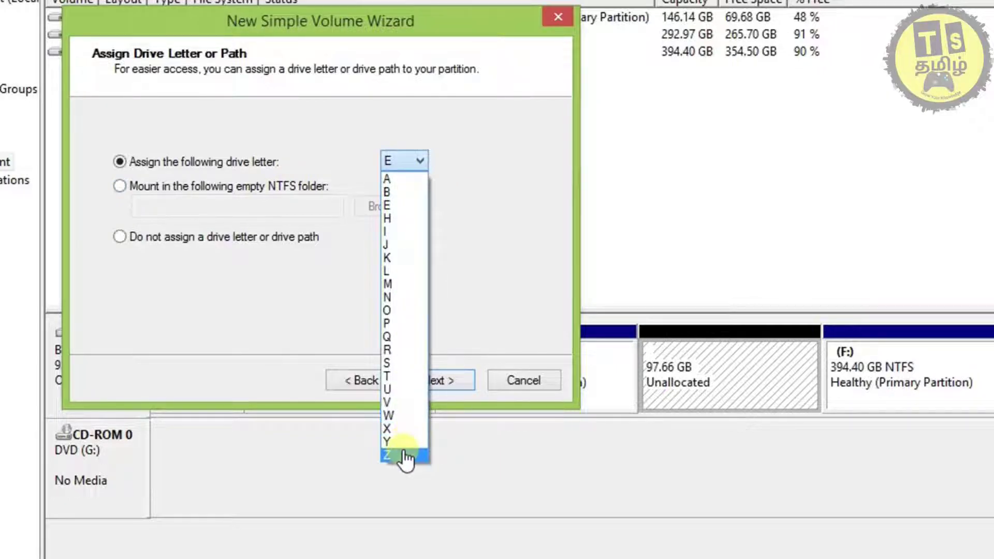
{"action": "left_click", "coordinate": [405, 456]}
{"action": "left_click", "coordinate": [405, 175]}
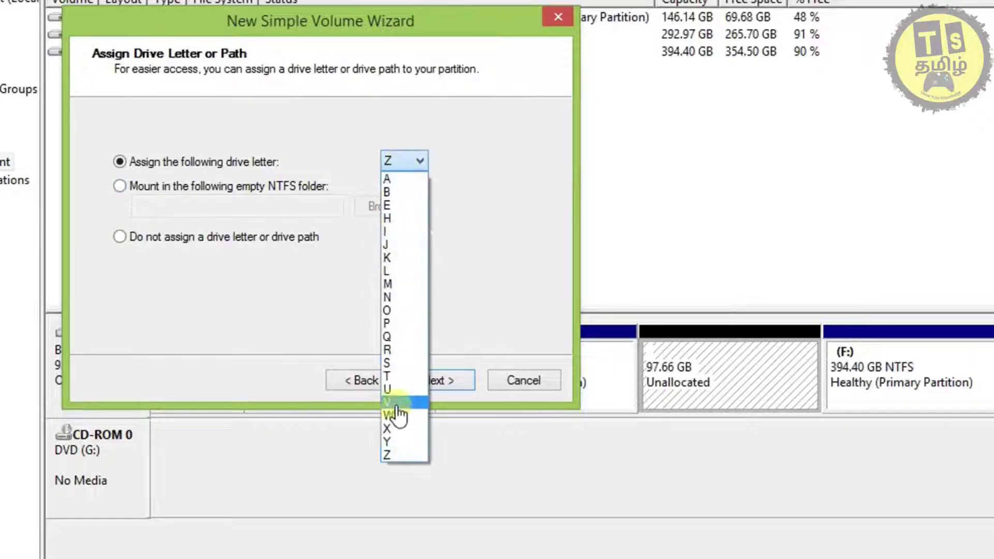
{"action": "left_click", "coordinate": [392, 456]}
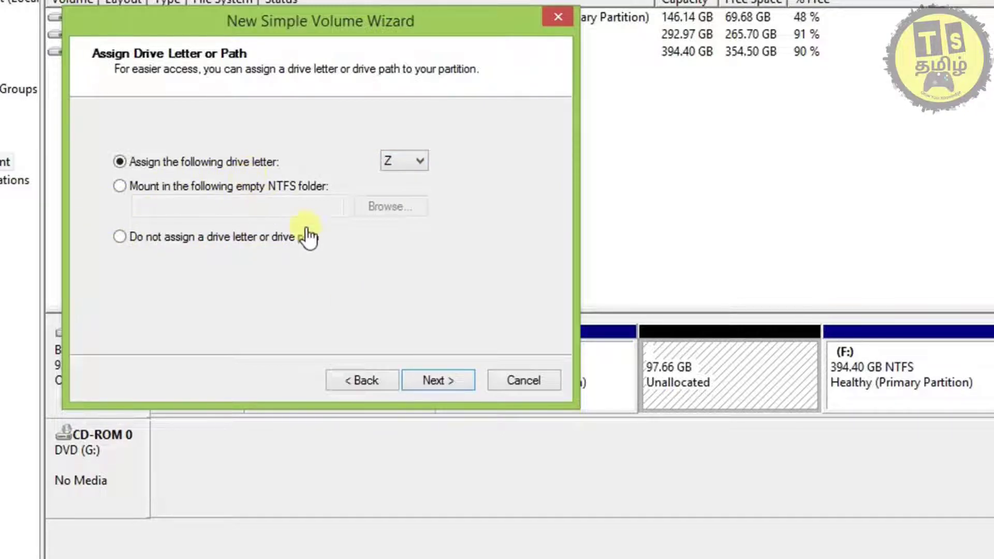
Quick-format the new volume as NTFS with default allocation unit size and the label New Volume, and finish creating it
{"action": "left_click", "coordinate": [410, 385]}
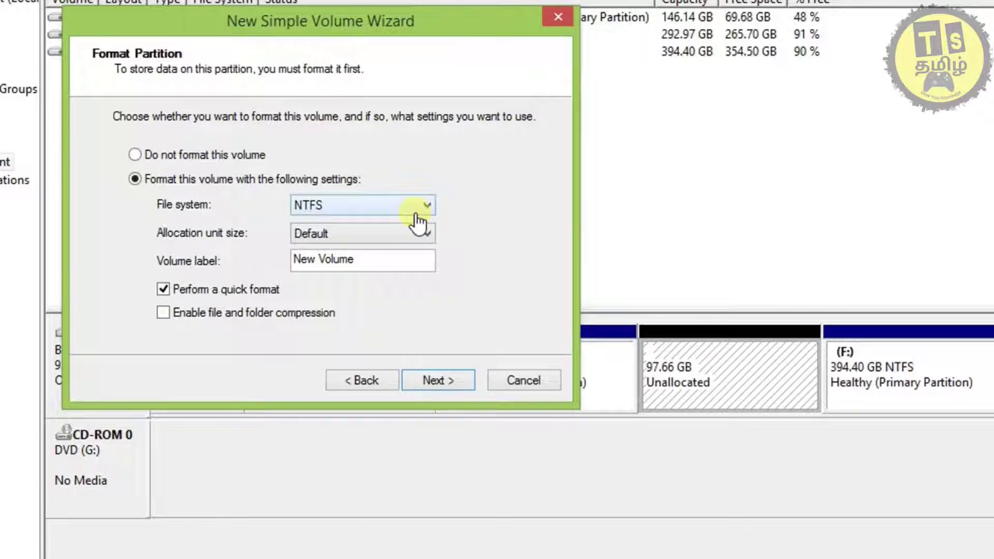
{"action": "left_click", "coordinate": [450, 384]}
{"action": "left_click", "coordinate": [450, 384]}
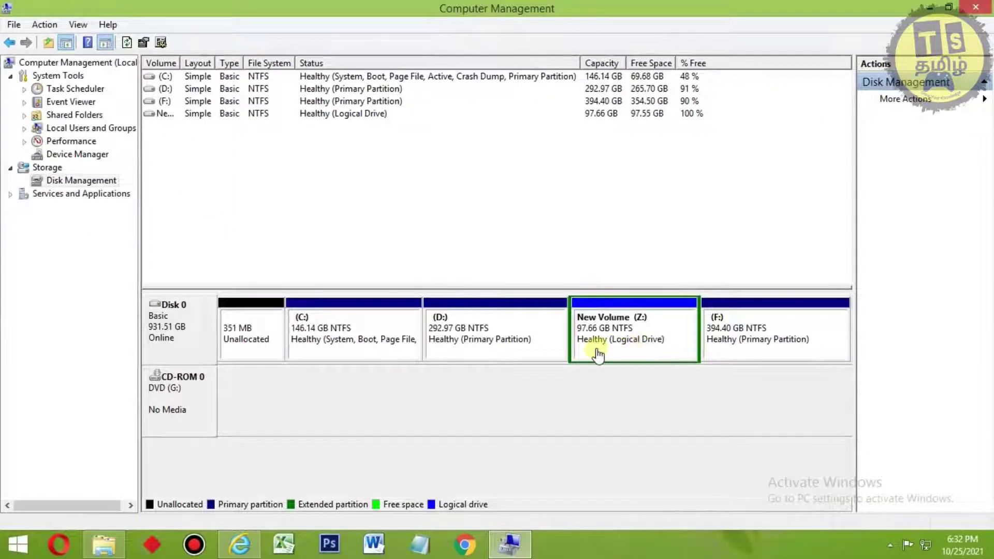
Switch to the This PC window in File Explorer and inspect the New Volume (Z:) and Local Disk (D:) drives
{"action": "left_click", "coordinate": [626, 349]}
{"action": "left_click", "coordinate": [103, 543]}
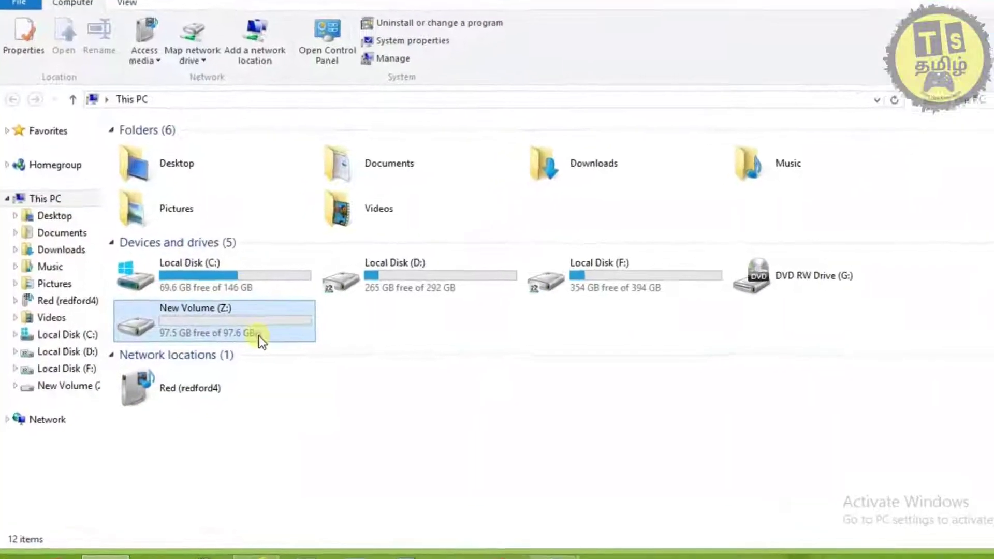
{"action": "double_click", "coordinate": [259, 337]}
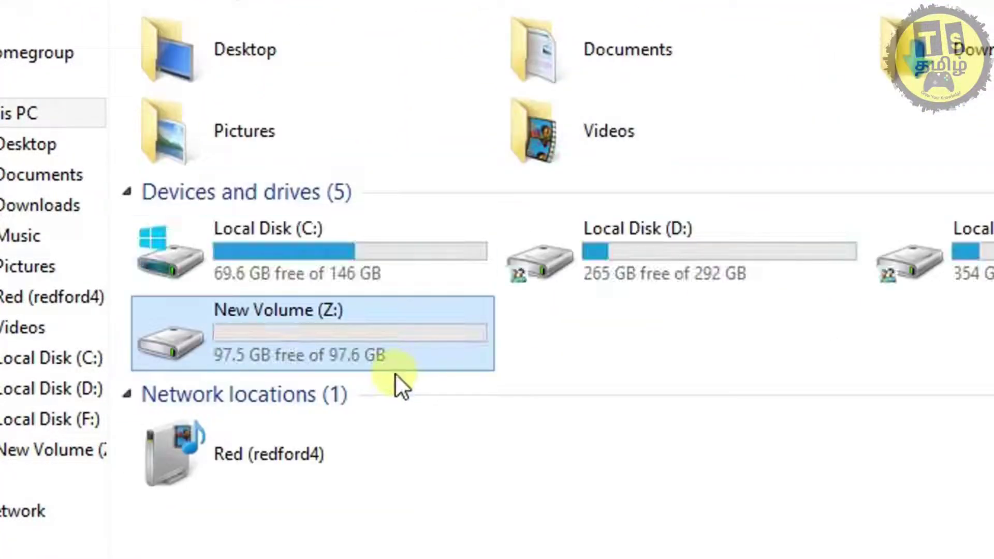
{"action": "left_click", "coordinate": [703, 259]}
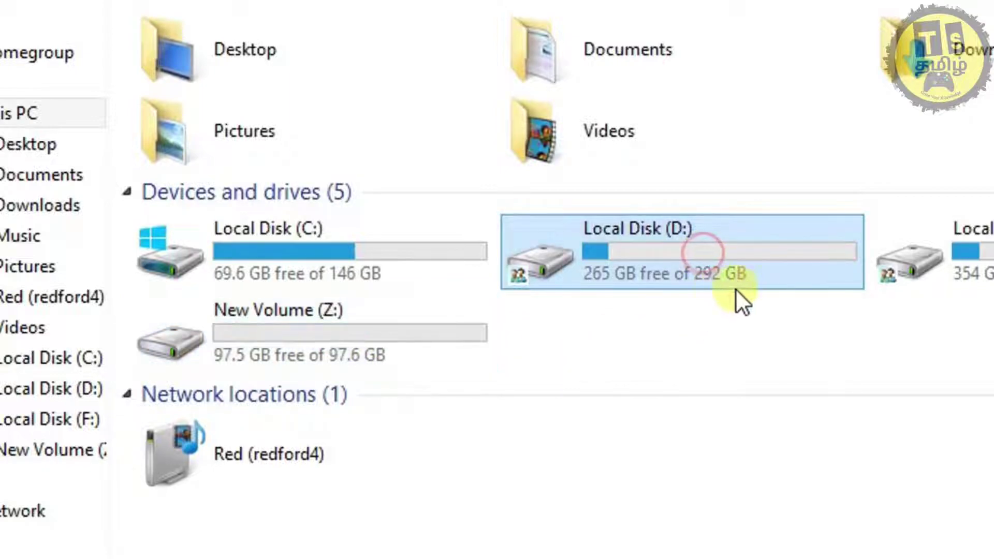
{"action": "double_click", "coordinate": [747, 274]}
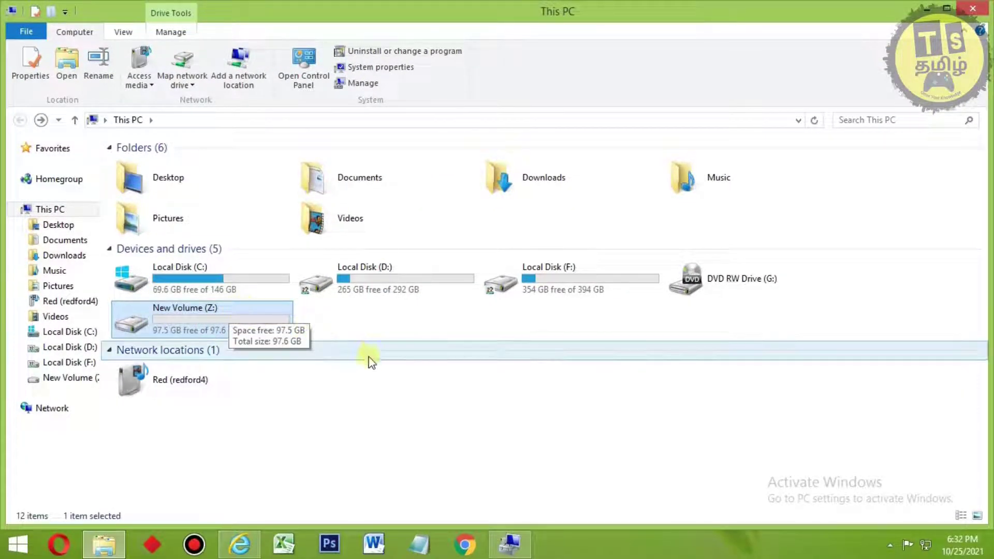
Return to Computer Management and delete the New Volume (Z:), accepting the loss of its data
{"action": "left_click", "coordinate": [508, 544]}
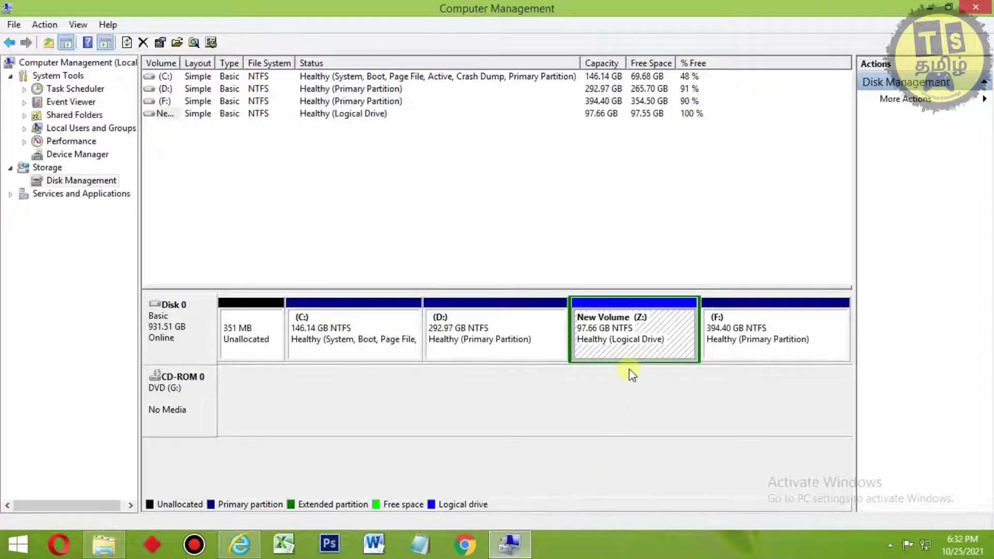
{"action": "left_click", "coordinate": [619, 397]}
{"action": "left_click", "coordinate": [644, 343]}
{"action": "right_click", "coordinate": [645, 343]}
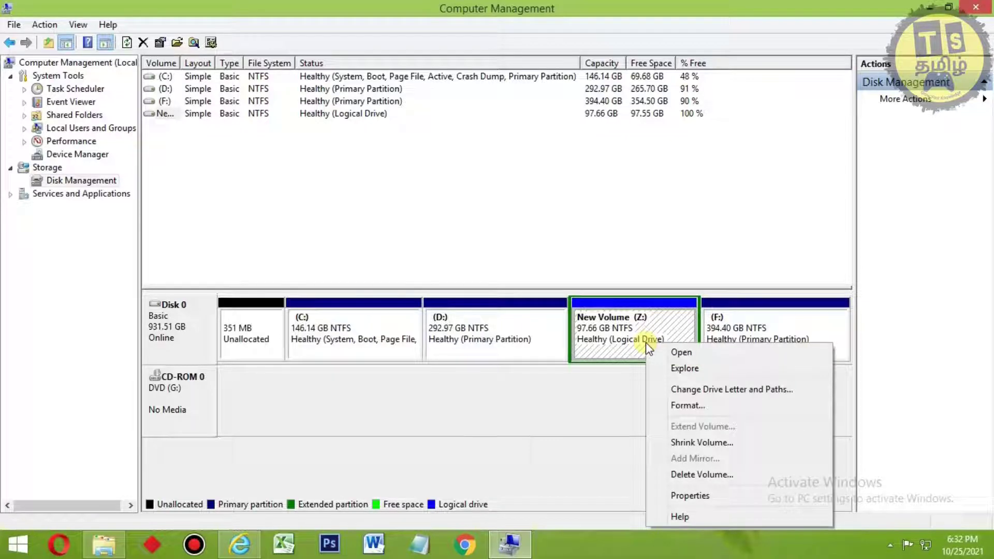
{"action": "left_click", "coordinate": [705, 475]}
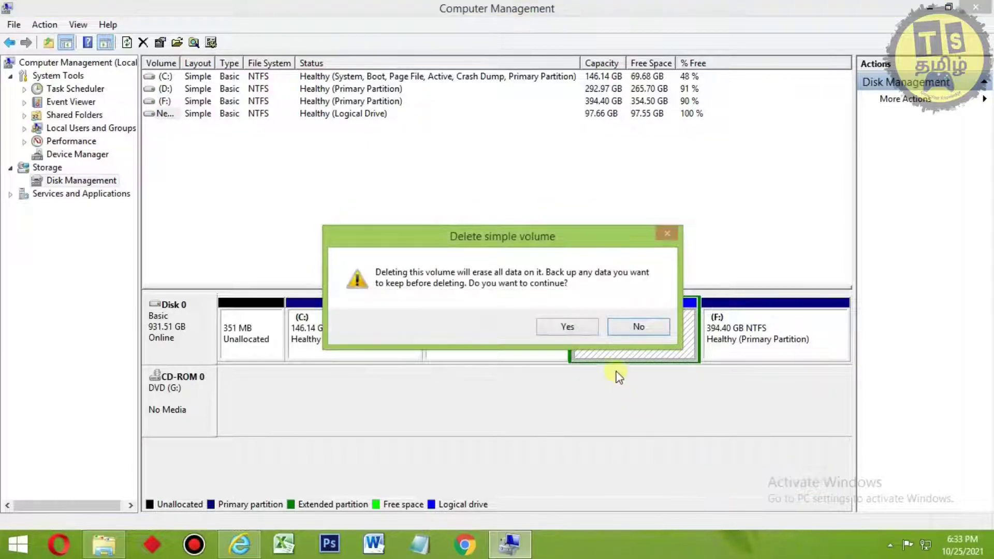
{"action": "left_click", "coordinate": [576, 328]}
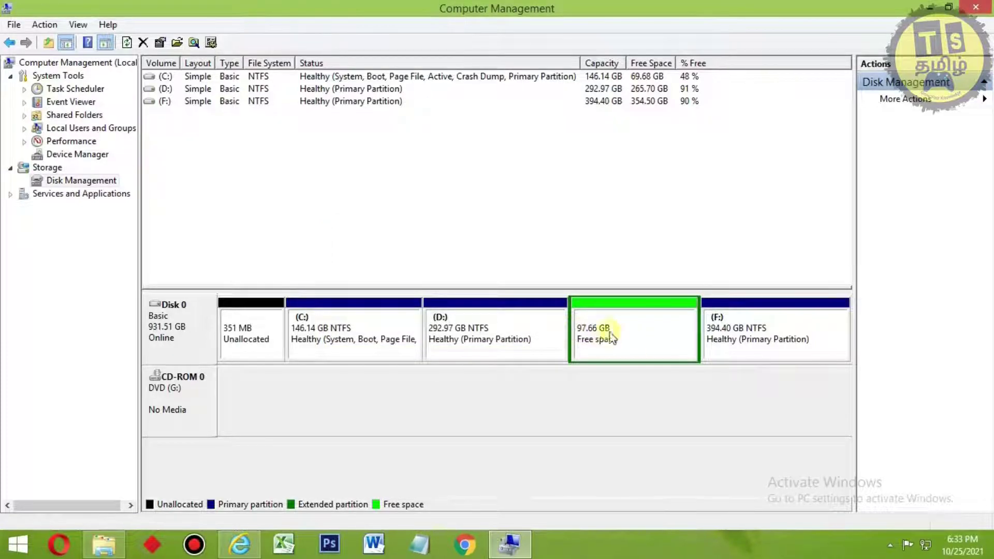
{"action": "right_click", "coordinate": [612, 345]}
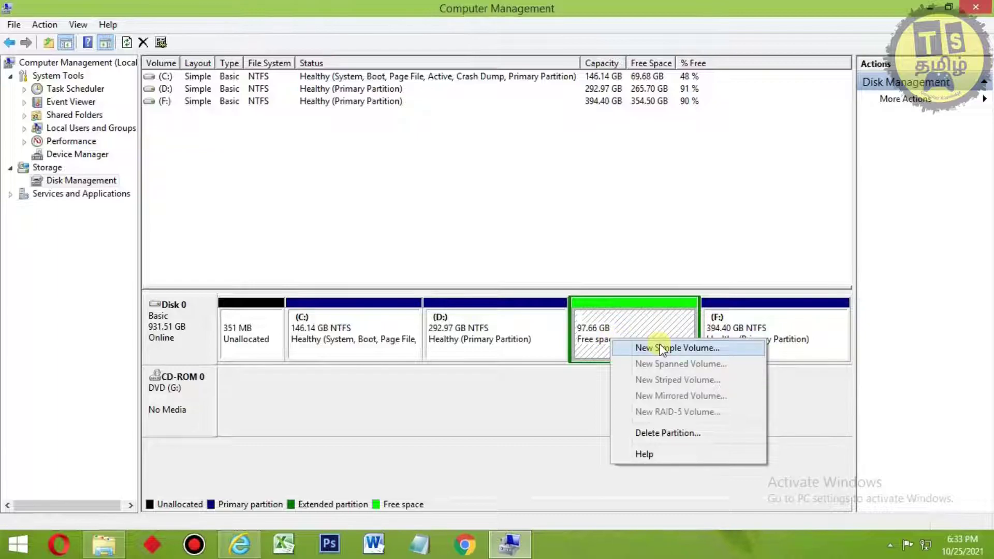
{"action": "left_click", "coordinate": [559, 424]}
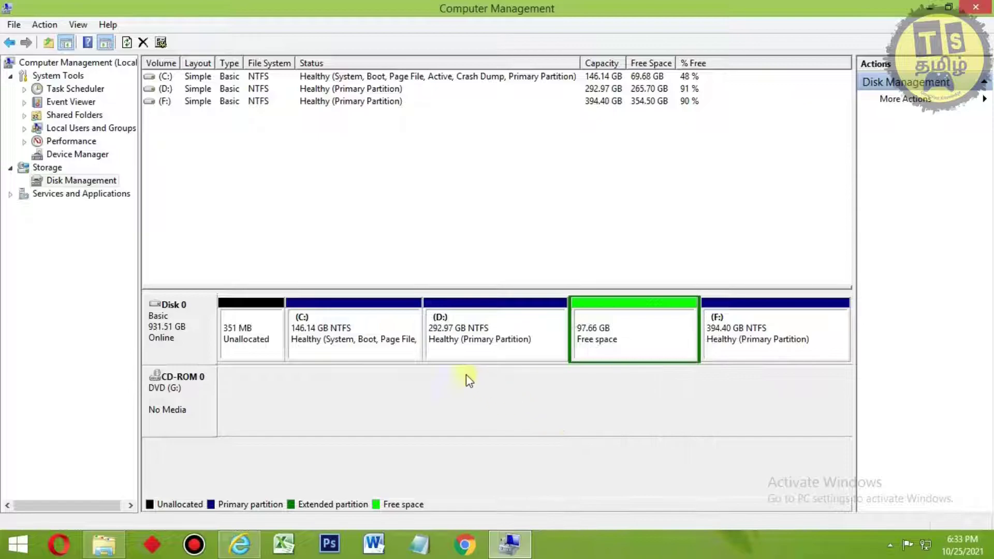
{"action": "right_click", "coordinate": [441, 344]}
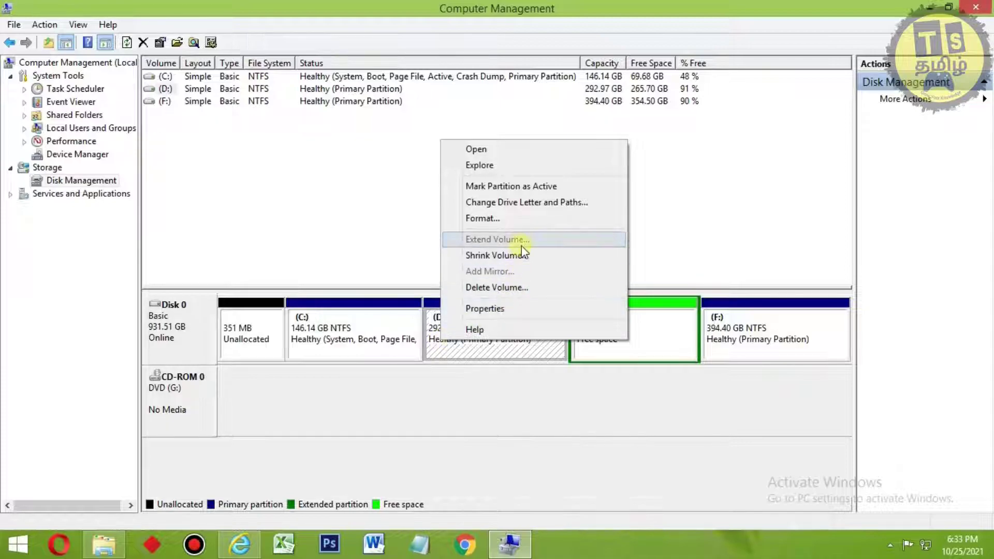
{"action": "left_click", "coordinate": [739, 331]}
{"action": "right_click", "coordinate": [740, 334]}
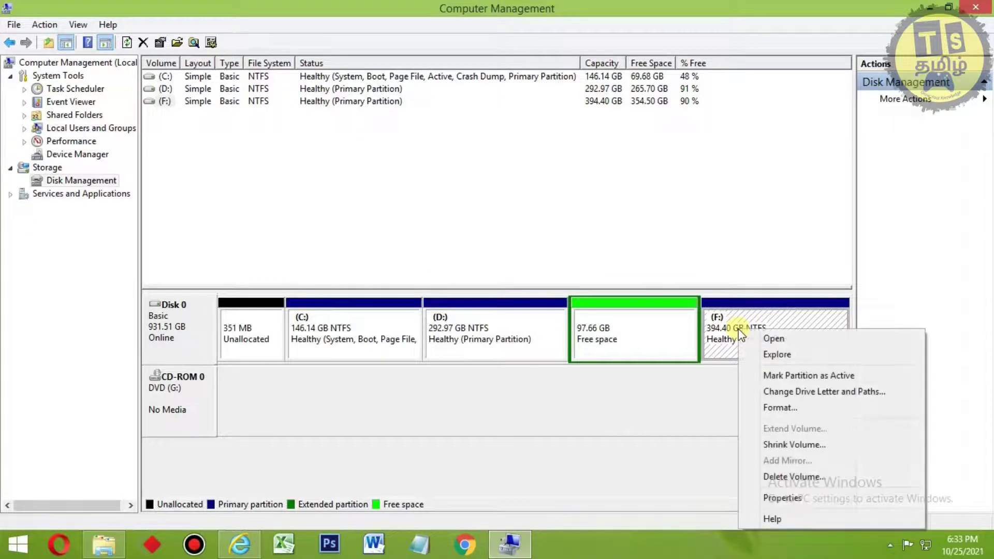
Delete the 97.66 GB free-space partition between D: and F: and confirm the deletion
{"action": "right_click", "coordinate": [611, 338]}
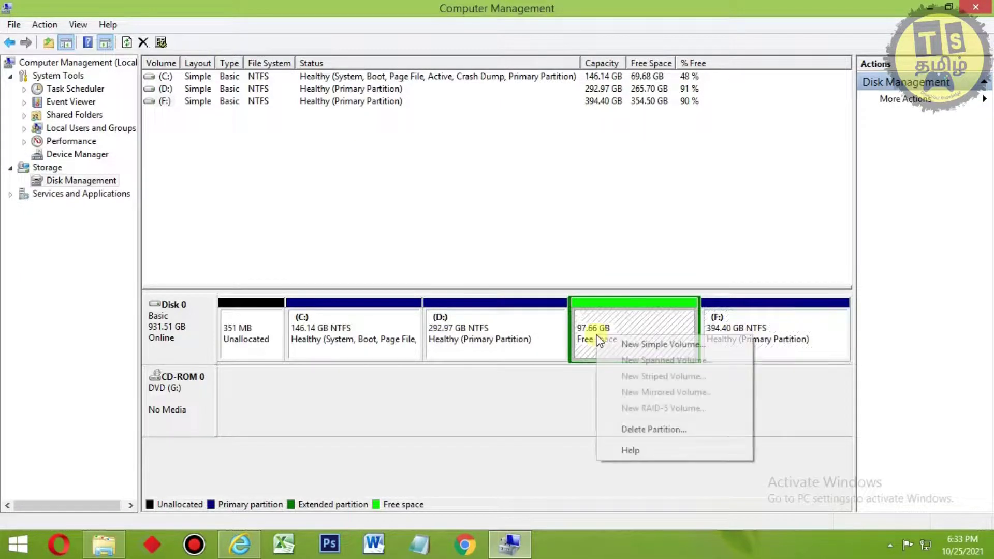
{"action": "left_click", "coordinate": [657, 431]}
{"action": "left_click", "coordinate": [572, 329]}
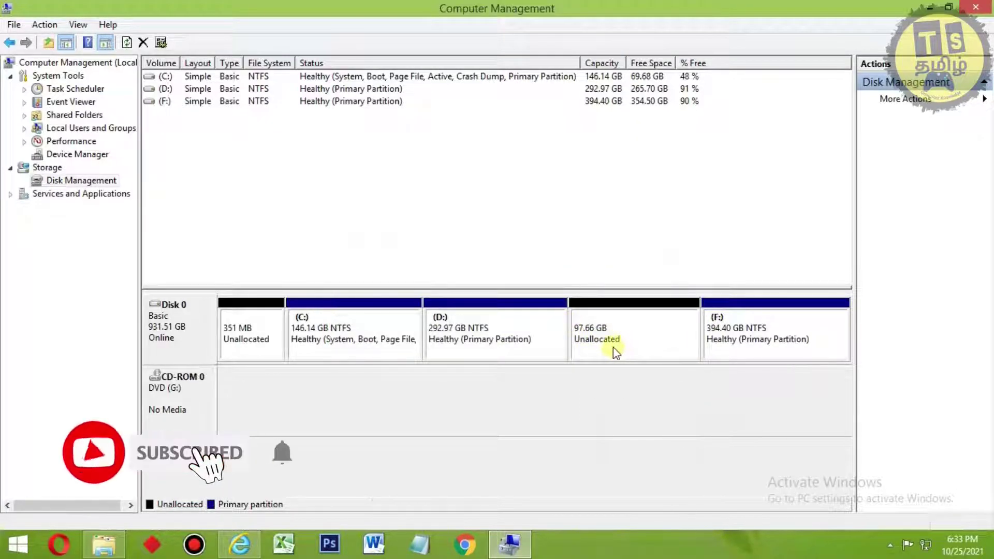
Extend volume D: with the full 100000 MB of available space on Disk 0, and close the This PC window
{"action": "left_click", "coordinate": [489, 346]}
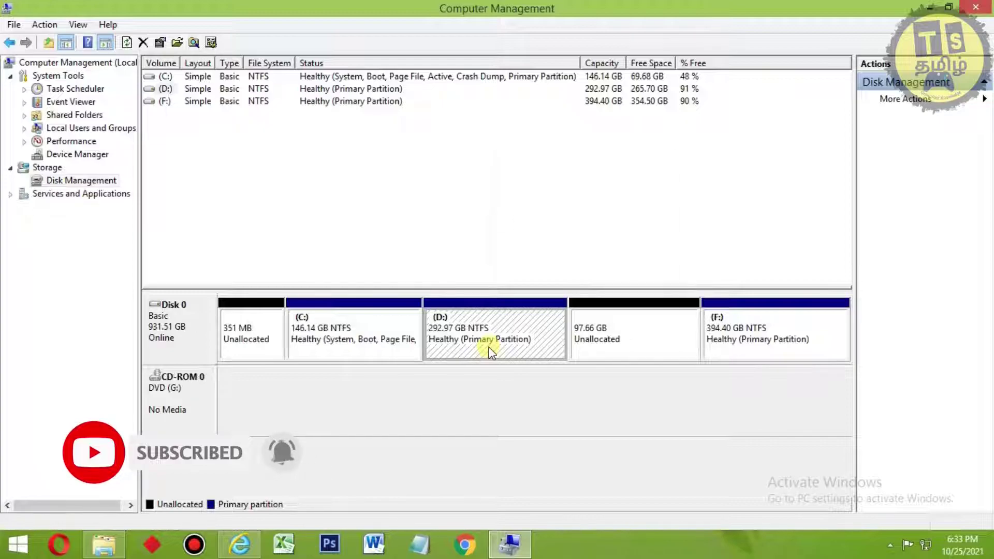
{"action": "right_click", "coordinate": [490, 346]}
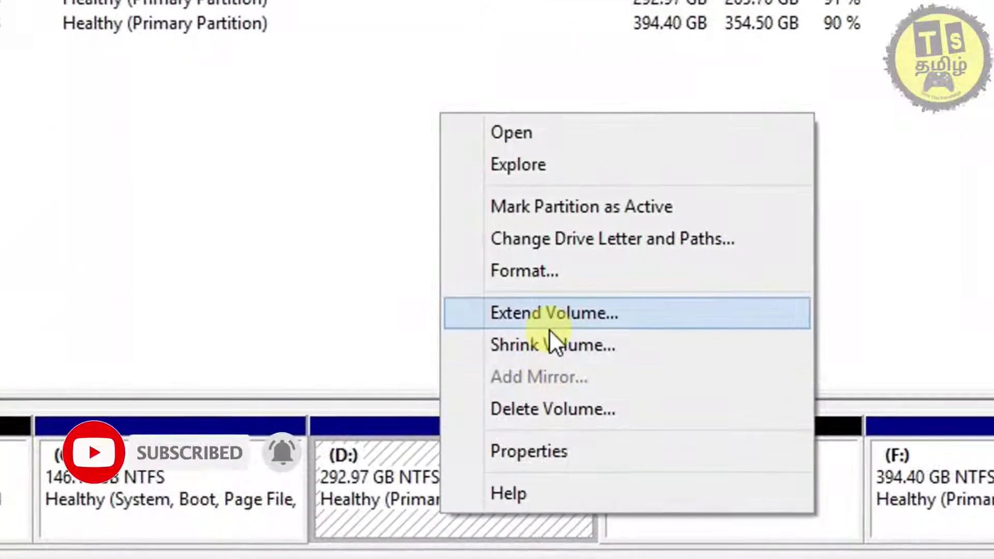
{"action": "left_click", "coordinate": [545, 246]}
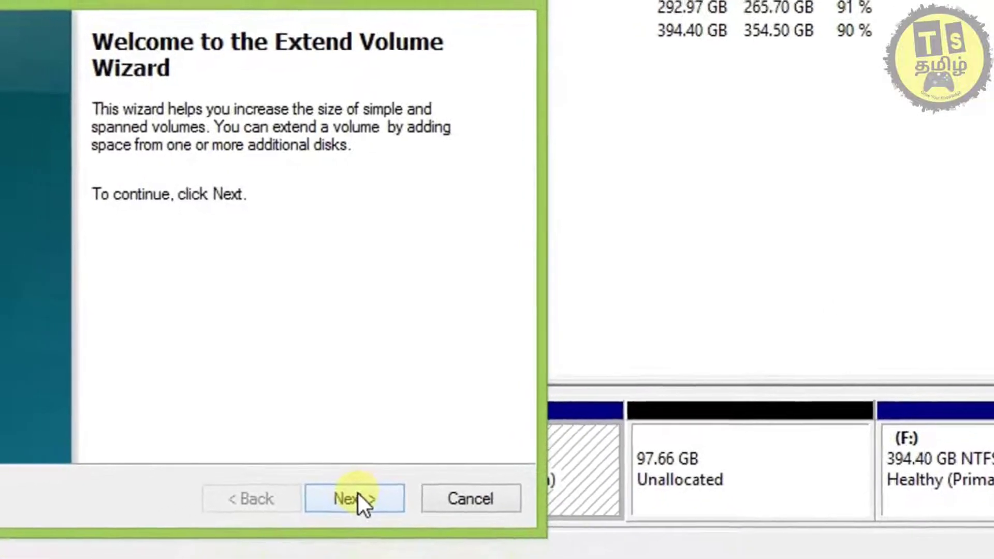
{"action": "left_click", "coordinate": [359, 494]}
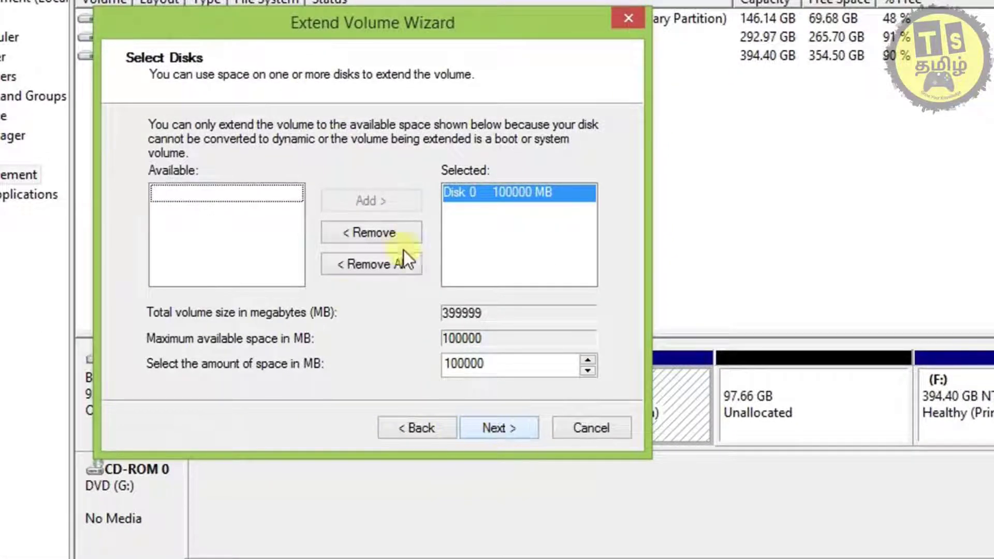
{"action": "left_click", "coordinate": [515, 427]}
{"action": "left_click", "coordinate": [515, 426]}
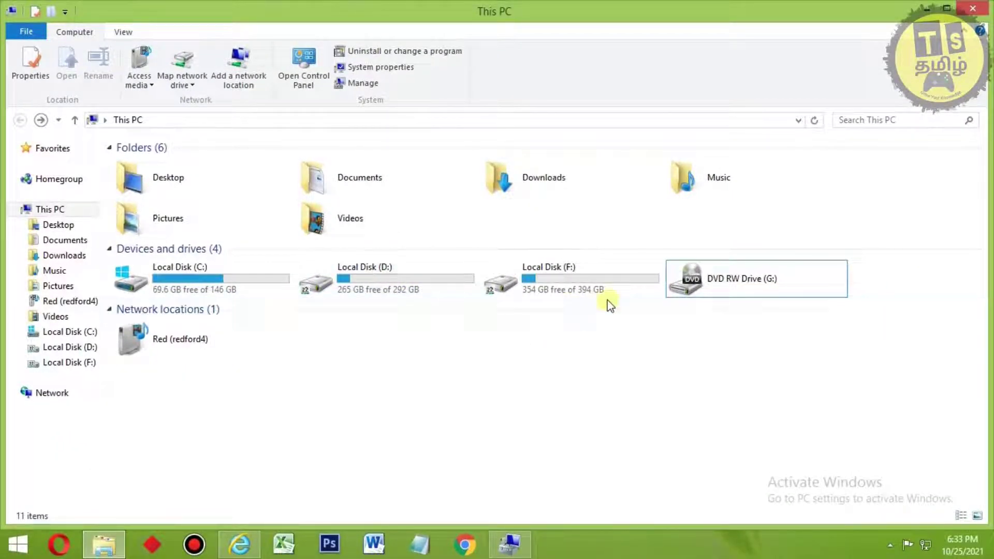
{"action": "left_click", "coordinate": [977, 6]}
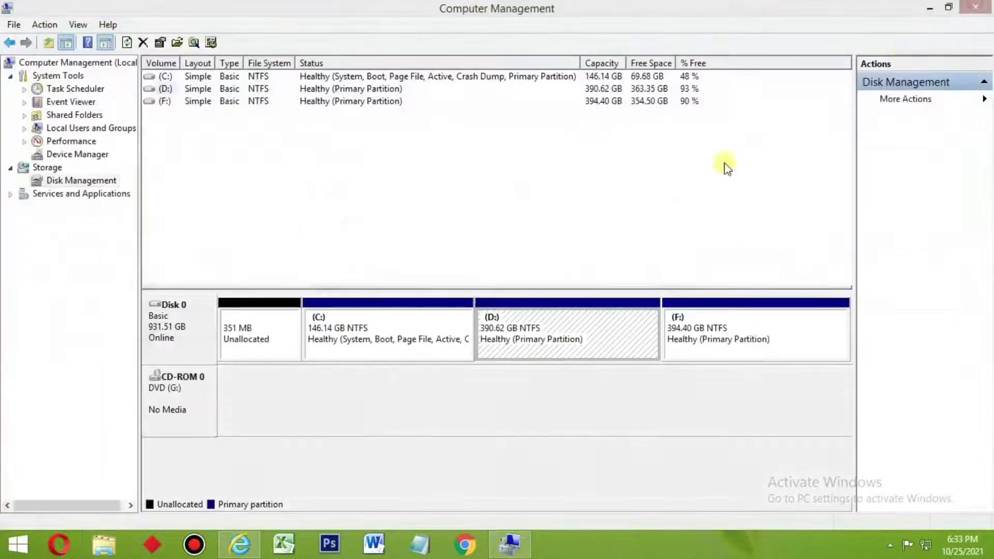